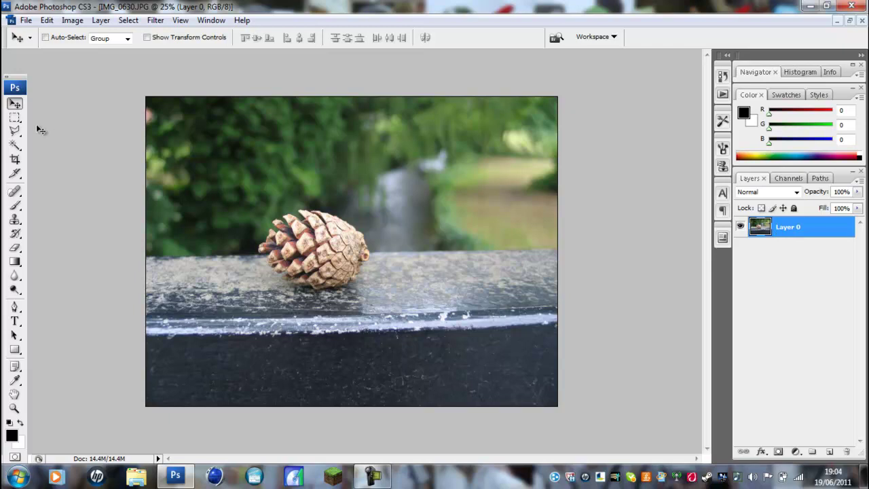
Step: Open the Curves dialog from Image > Adjustments for the pine cone photo
click(14, 118)
click(15, 105)
click(71, 21)
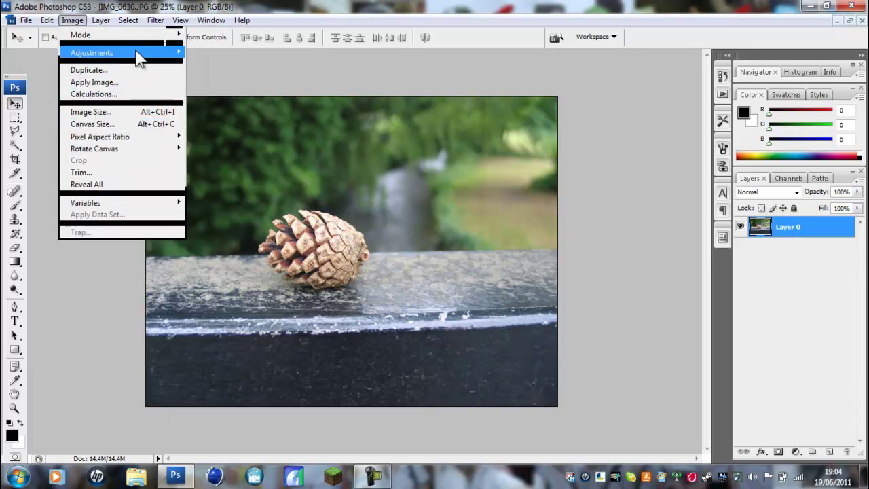
mouse_move(139, 58)
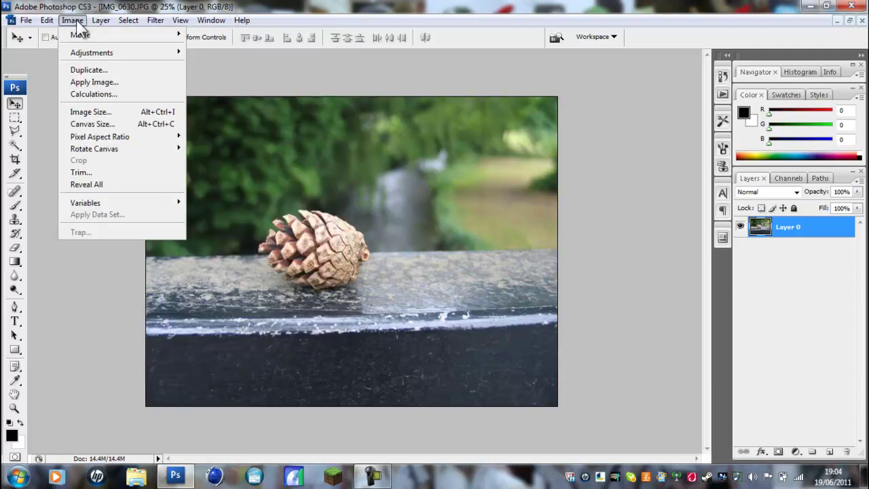
click(86, 360)
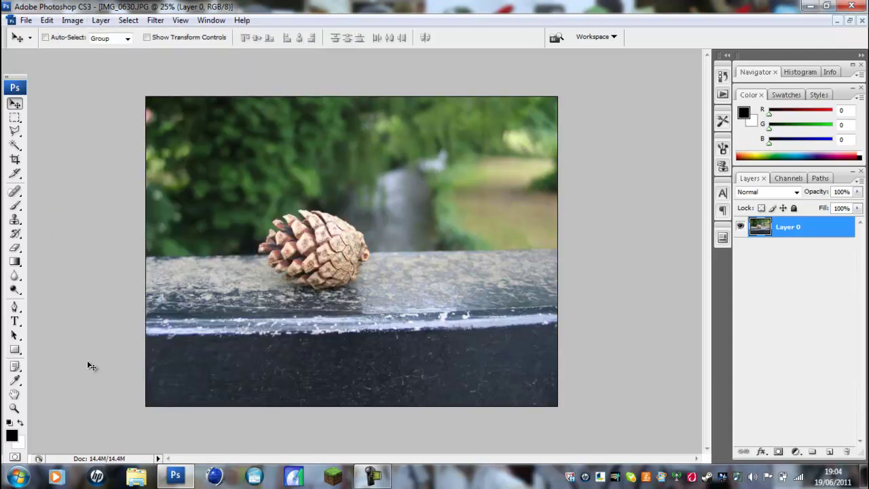
click(73, 20)
mouse_move(129, 59)
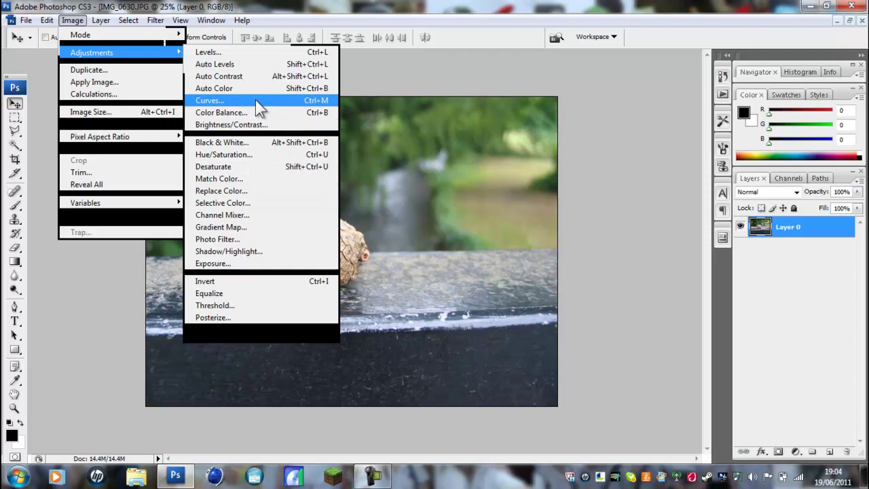
click(476, 273)
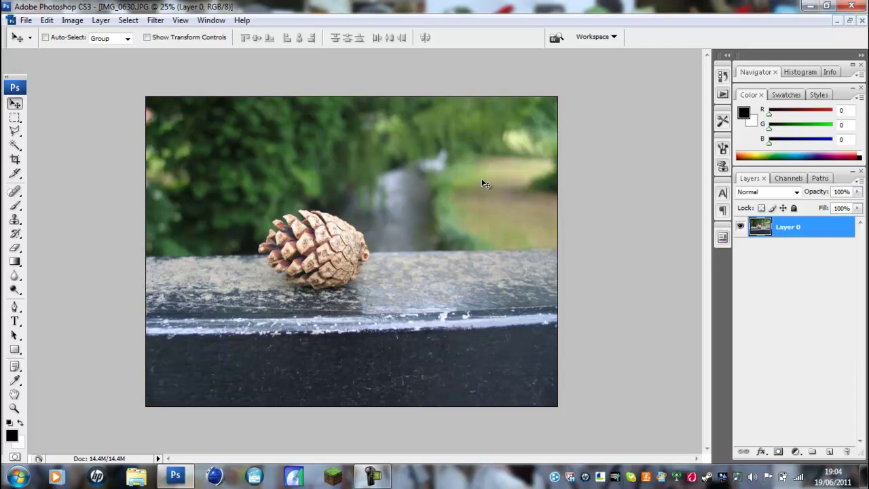
click(71, 20)
mouse_move(165, 54)
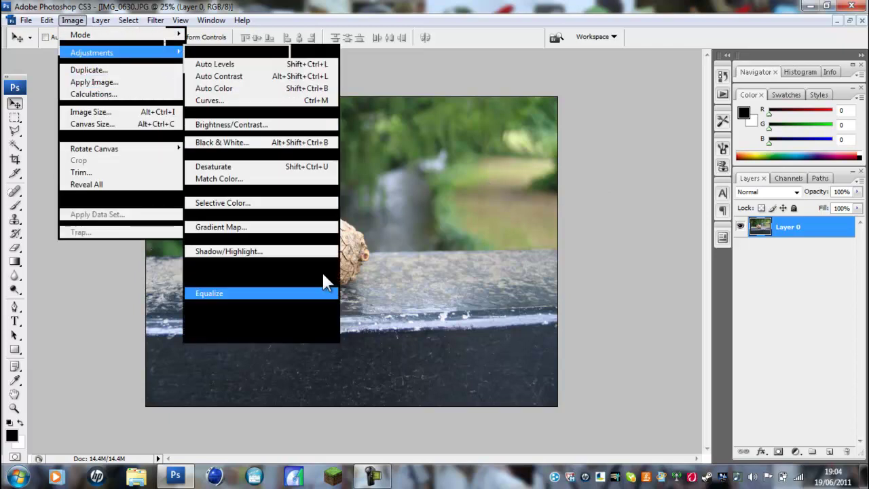
click(243, 101)
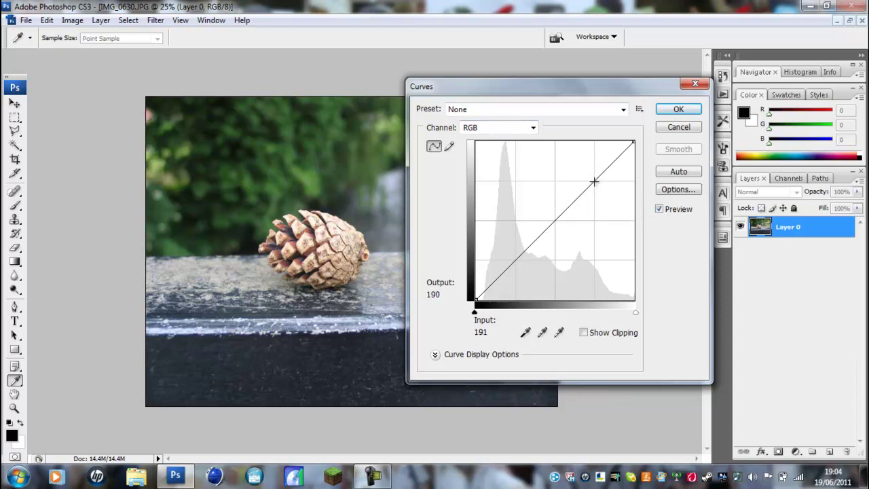
Step: Make an RGB S-curve: raise input 191 to 201 and lower input 64 to 55
drag(594, 181, 594, 175)
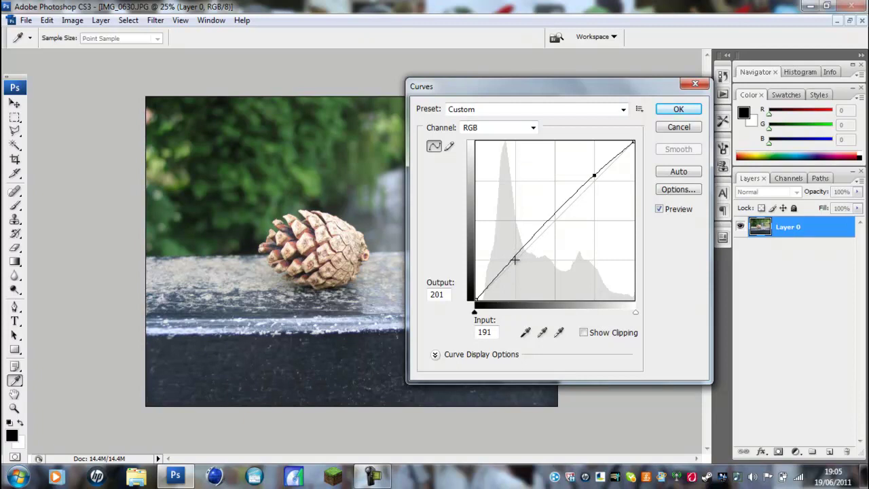
drag(515, 259, 516, 264)
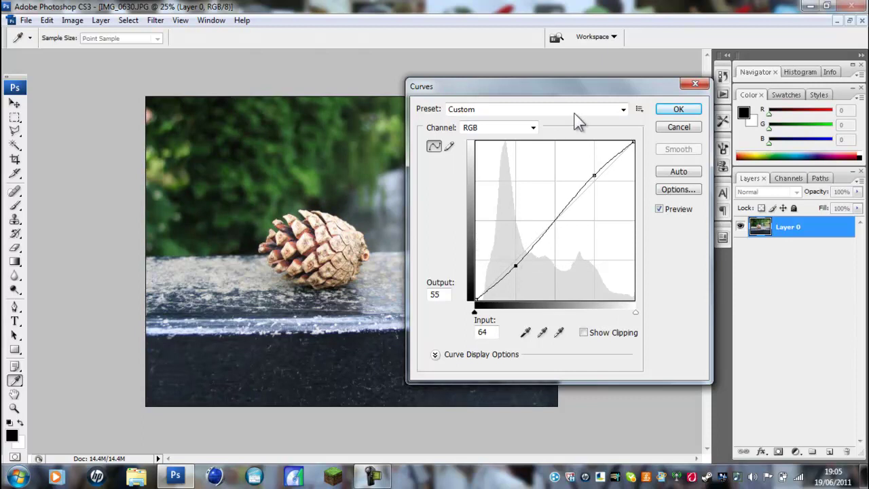
Step: On the Red channel, raise 191 to 199 and lower 63 to 56
click(516, 131)
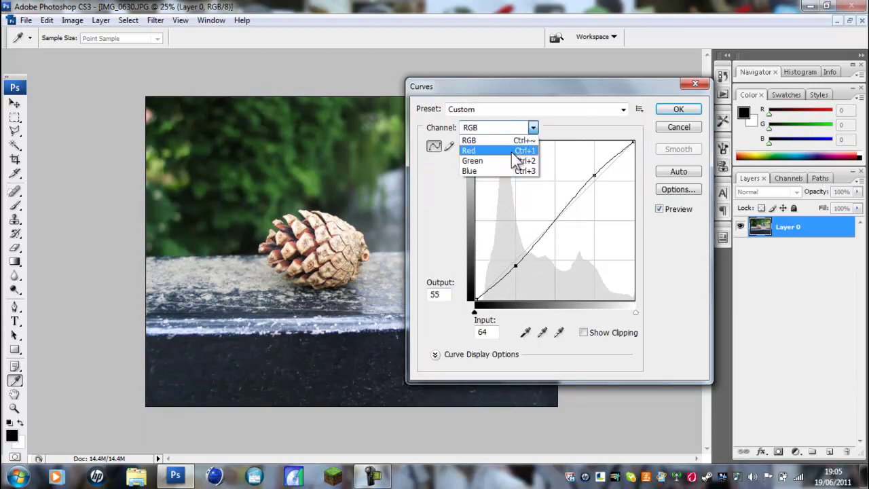
click(511, 150)
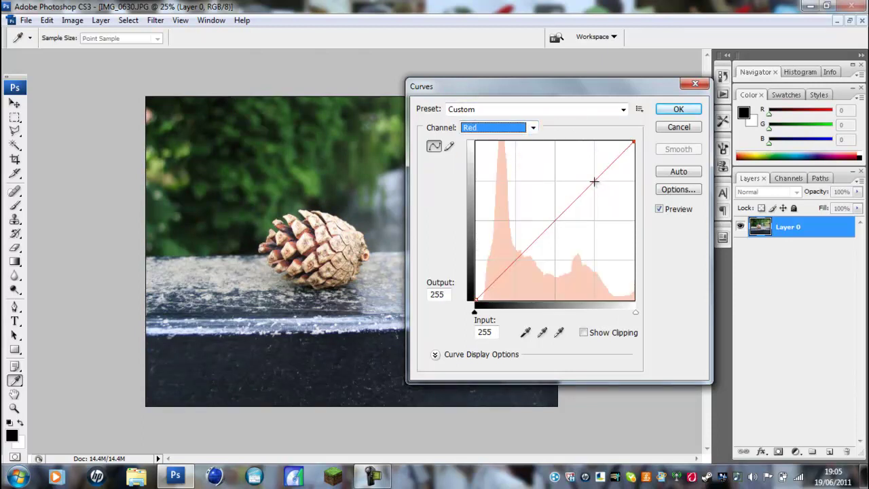
drag(595, 181, 594, 176)
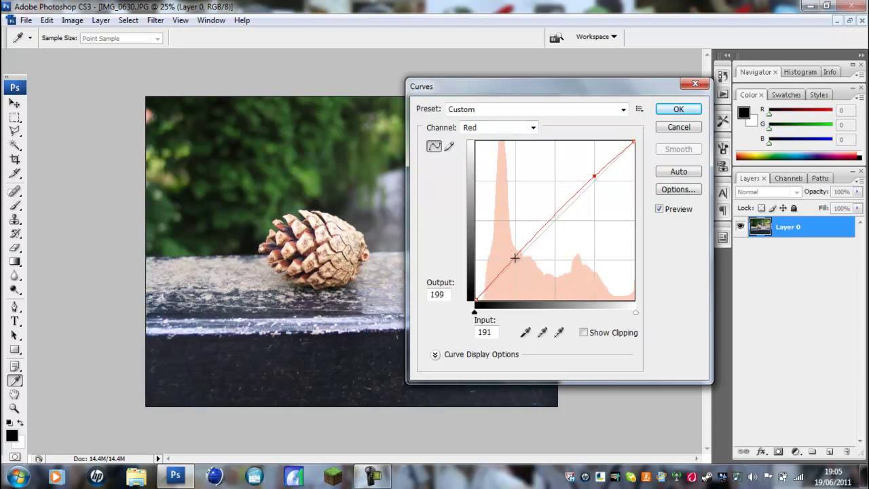
drag(514, 256, 515, 265)
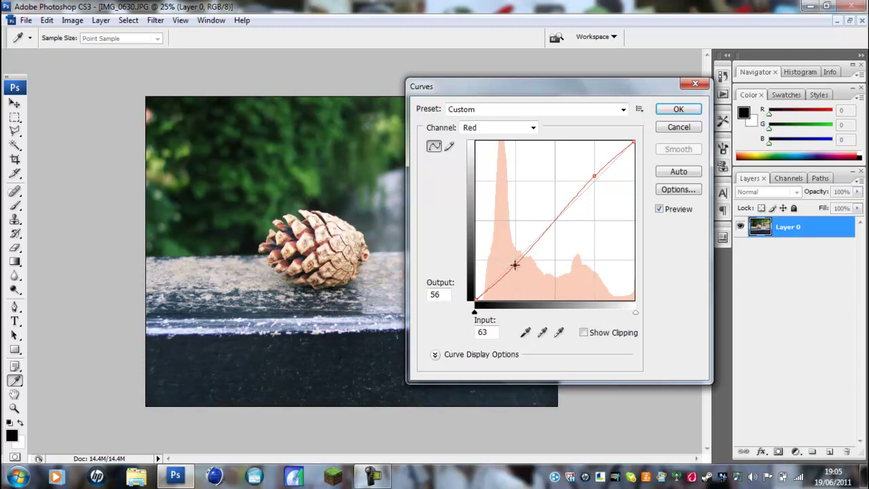
Step: On the Green channel, raise 191 to 200 and lower 64 to 57
click(532, 128)
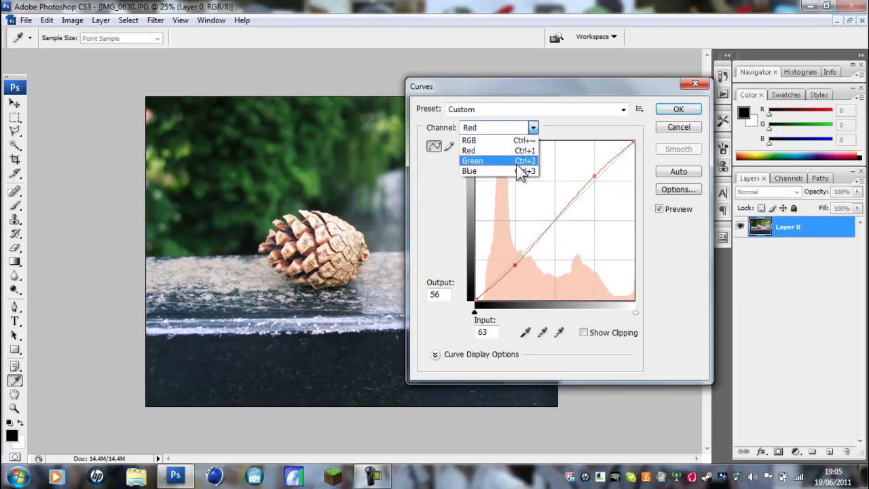
click(520, 161)
drag(594, 181, 594, 176)
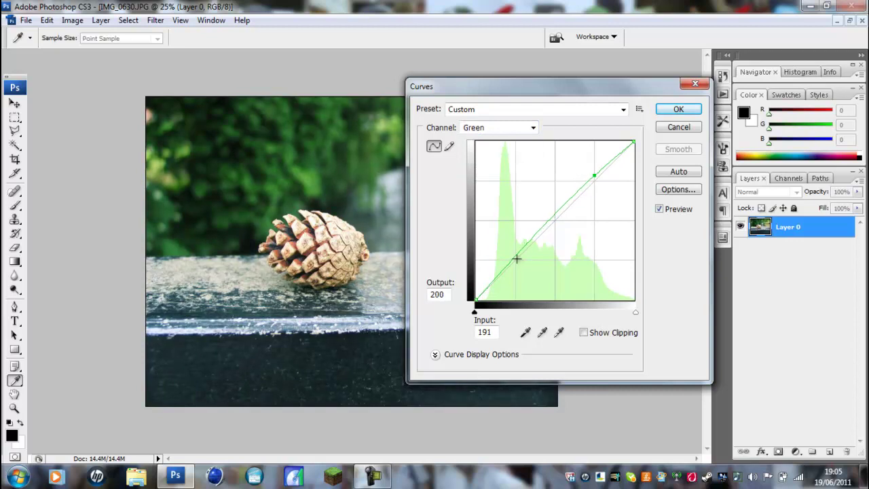
drag(516, 257, 516, 265)
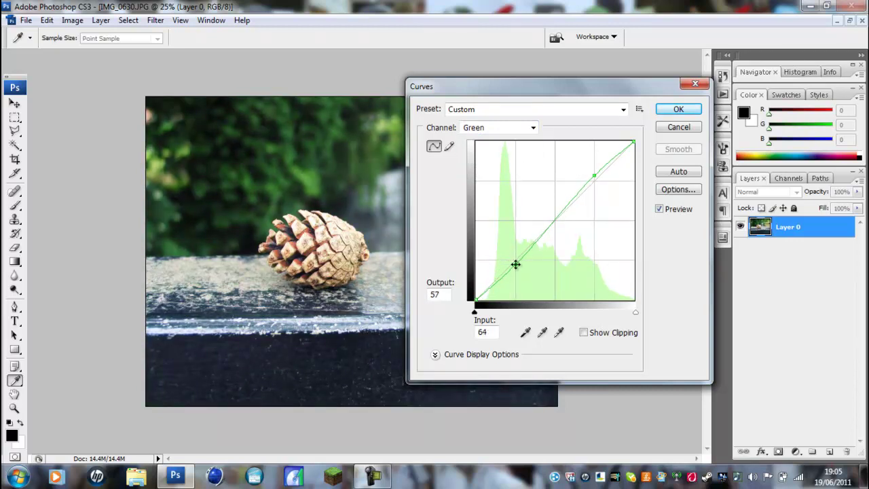
click(494, 128)
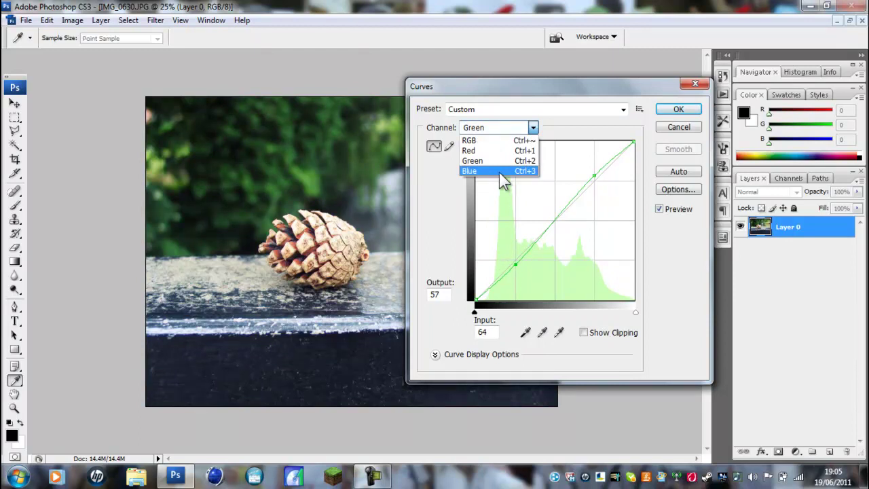
Step: Bend the Blue curve at inputs 191 and 63, lifting shadows 63 to 72, and apply Curves
click(499, 173)
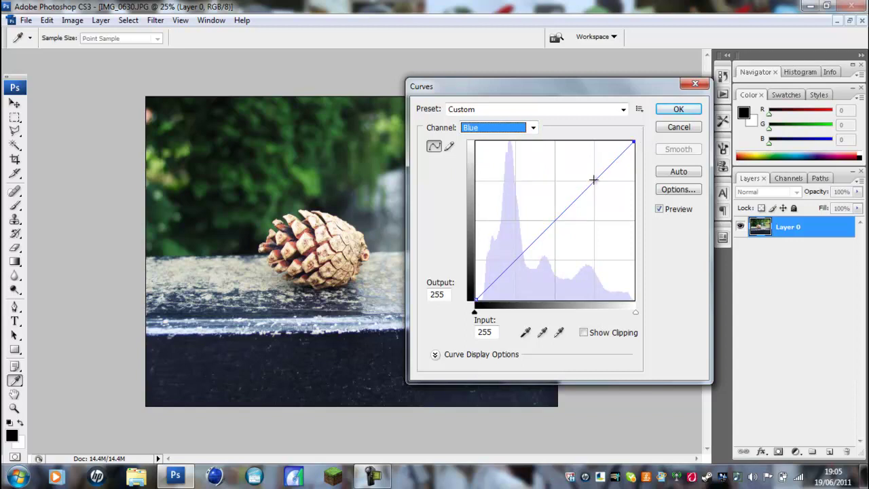
drag(594, 180, 594, 187)
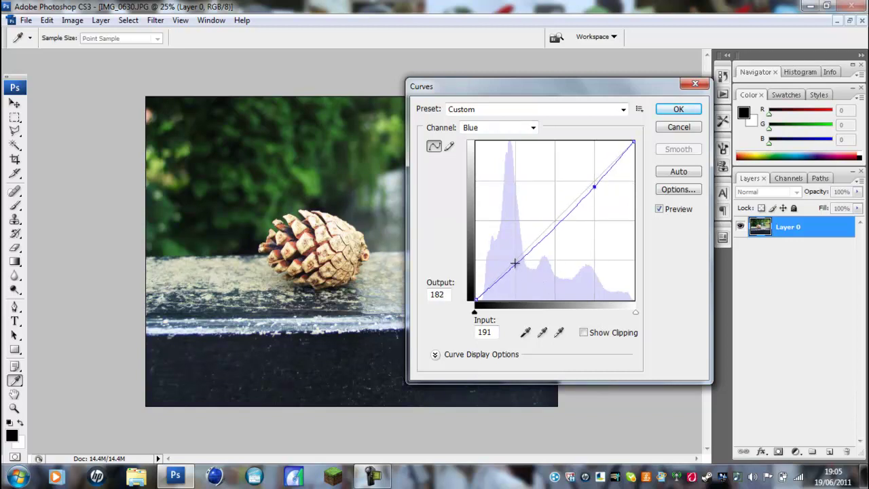
drag(514, 265, 515, 254)
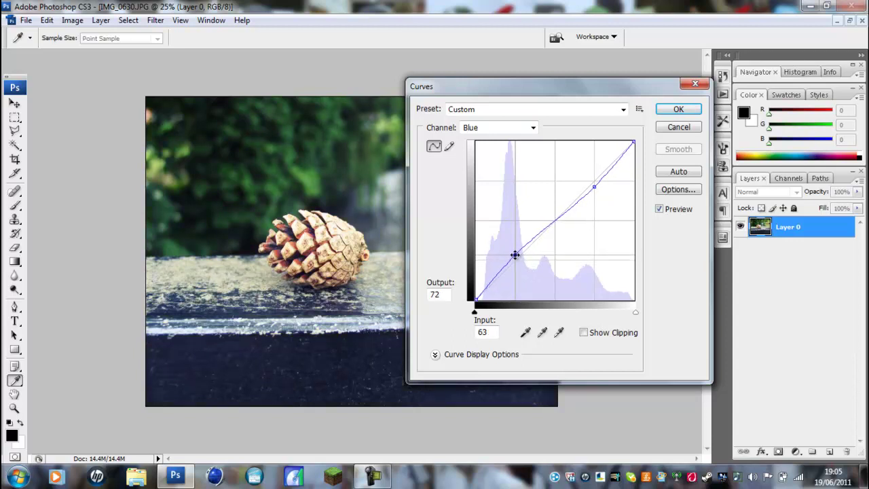
click(671, 110)
key(v)
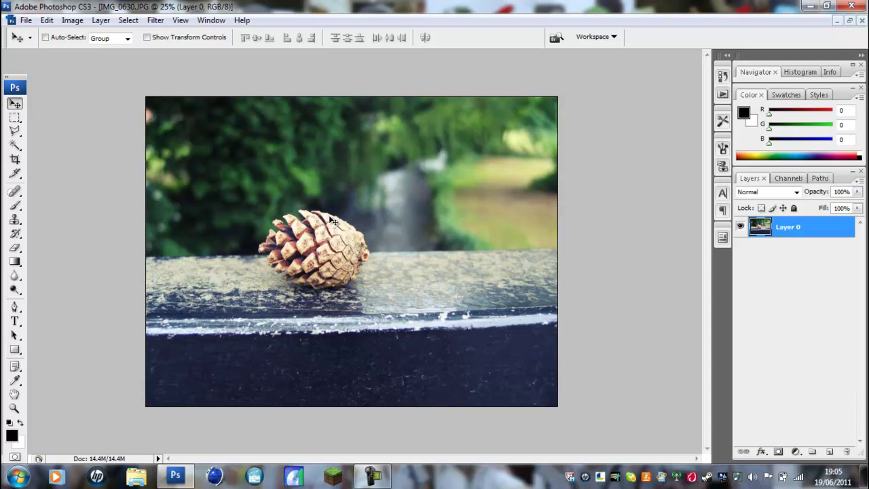
Step: Duplicate Layer 0 into a Layer 0 copy stacked above it
double_click(789, 229)
drag(793, 226, 830, 453)
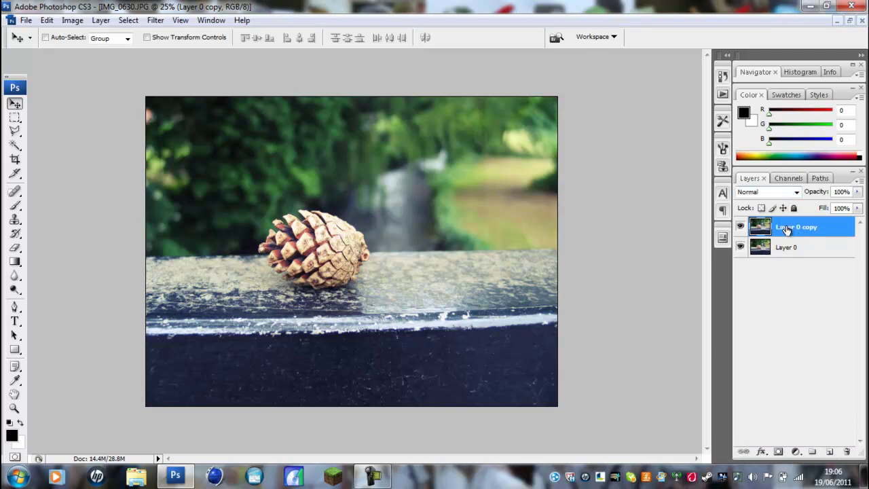
click(72, 20)
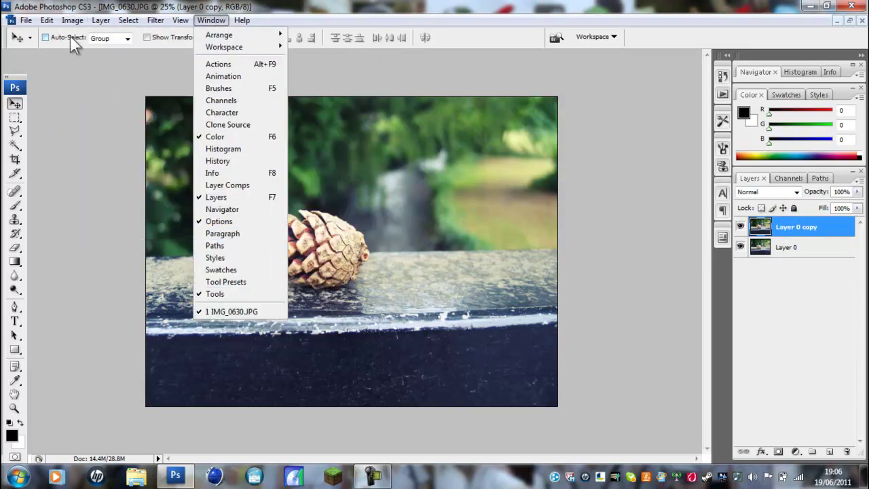
Step: Turn Layer 0 copy black and white with a black-to-white Gradient Map
click(251, 313)
click(62, 22)
mouse_move(112, 52)
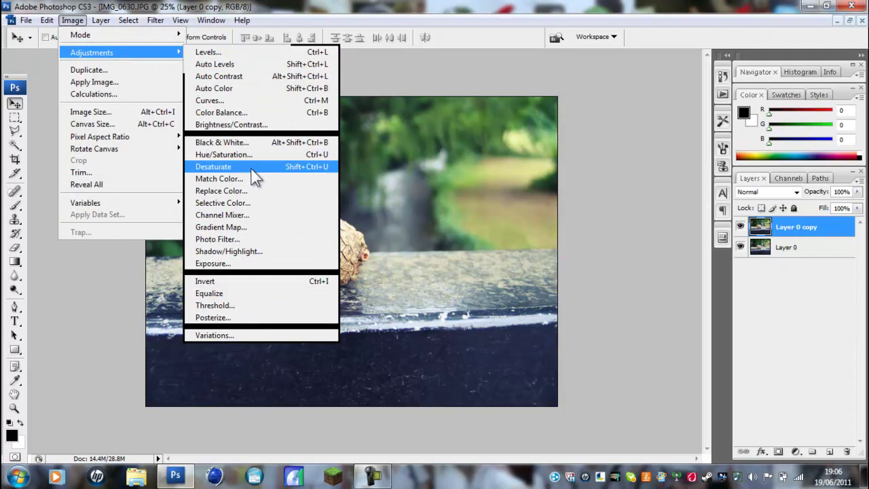
click(249, 228)
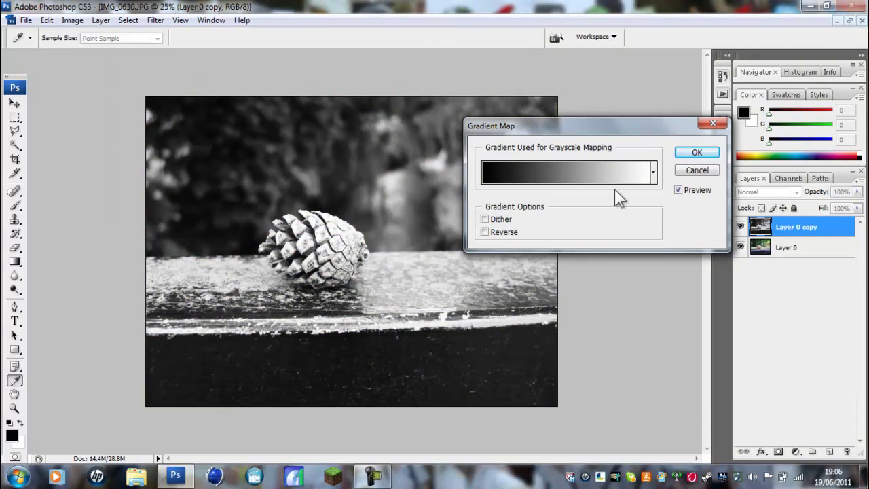
click(697, 153)
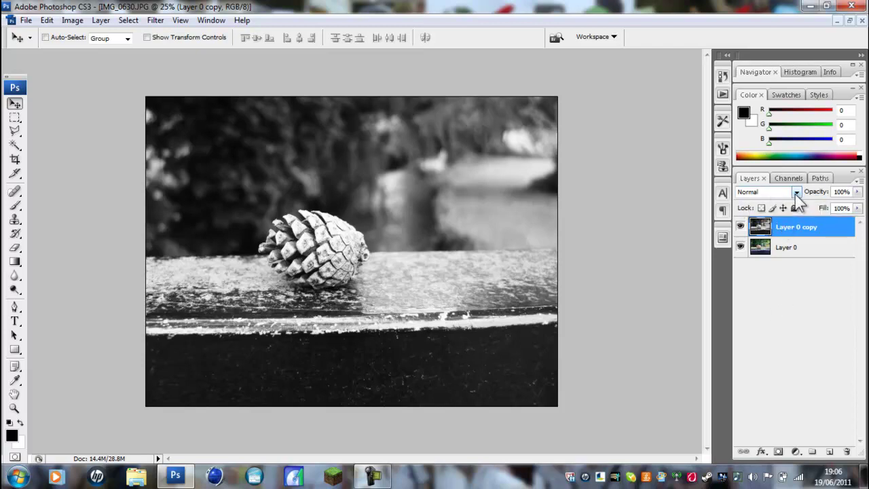
Step: Compare blend modes like Luminosity on Layer 0 copy, then settle on Soft Light
click(796, 193)
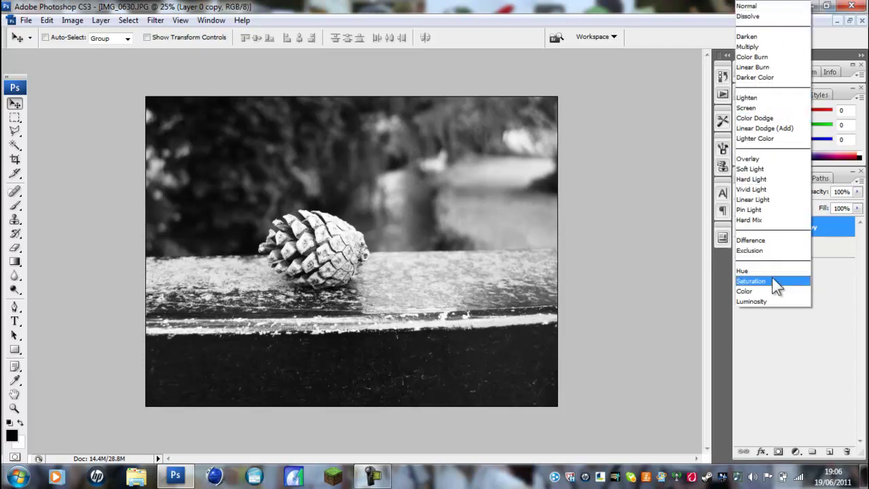
click(751, 168)
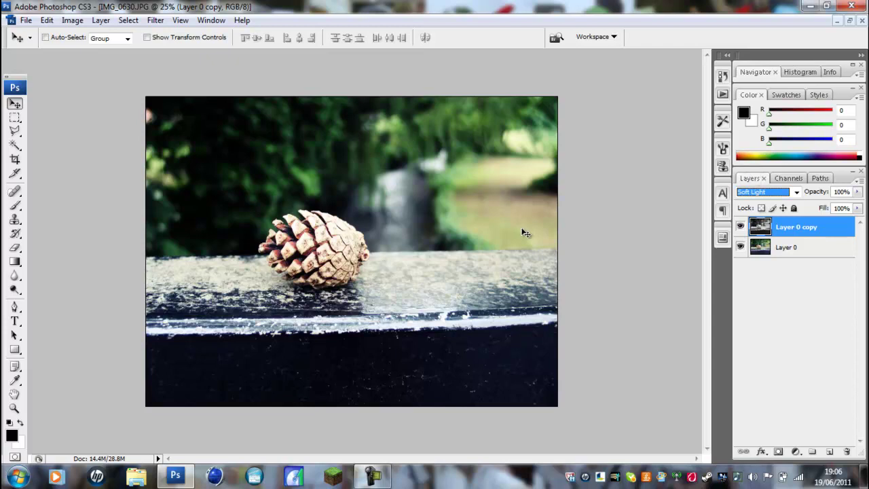
click(795, 193)
click(756, 302)
key(Up)
key(Up)
key(Up)
key(Up)
key(Up)
key(Up)
key(Up)
key(Up)
key(Up)
key(Up)
key(Up)
key(Up)
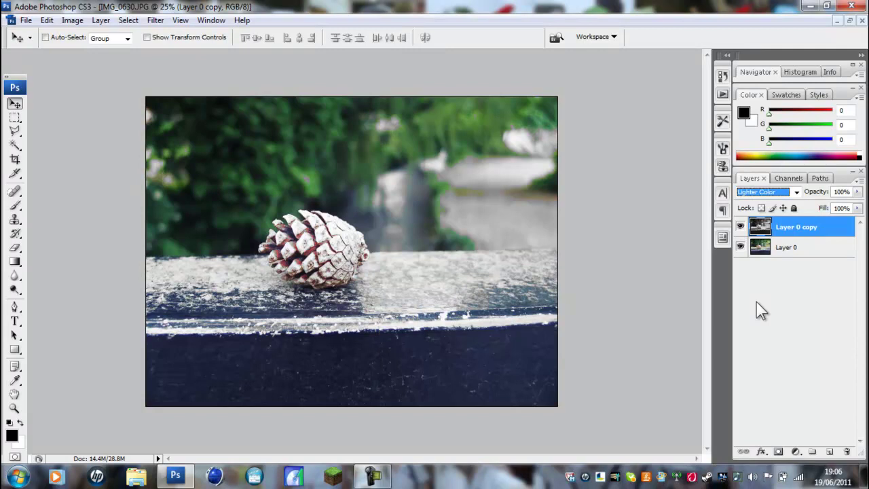
key(Up)
click(794, 192)
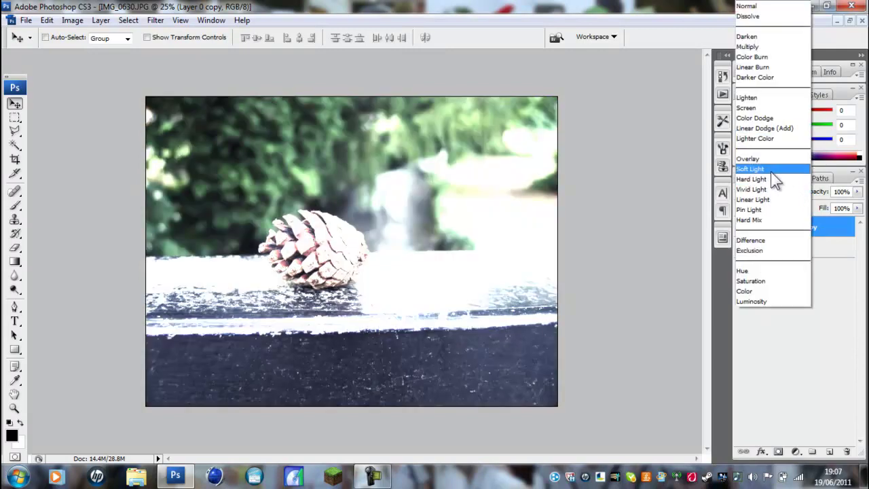
click(771, 169)
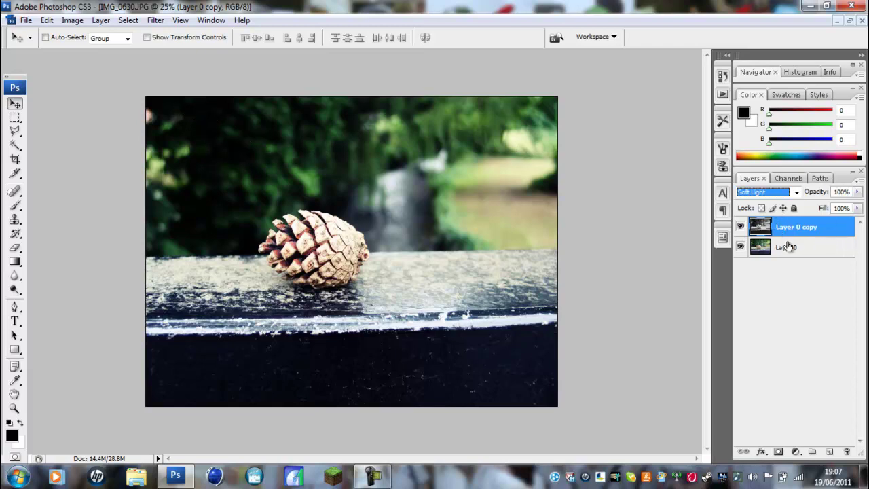
Step: Lower Layer 0 copy's opacity to about 61% to soften the Soft Light contrast
click(857, 191)
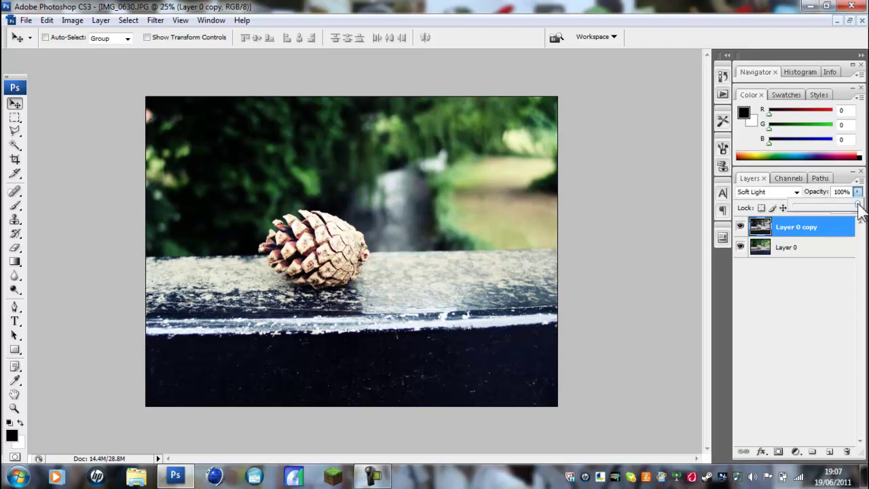
drag(859, 210, 832, 204)
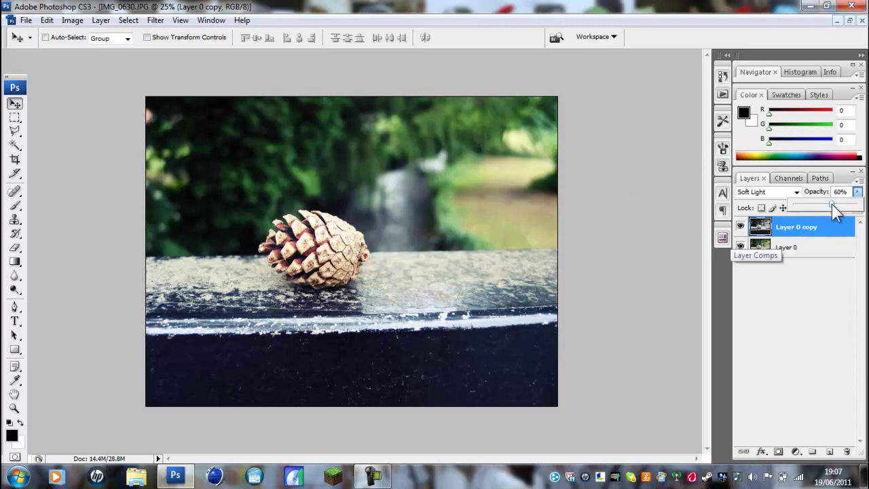
mouse_move(832, 204)
mouse_down()
mouse_move(763, 207)
mouse_move(831, 205)
mouse_up()
click(791, 248)
click(800, 228)
right_click(800, 227)
click(818, 272)
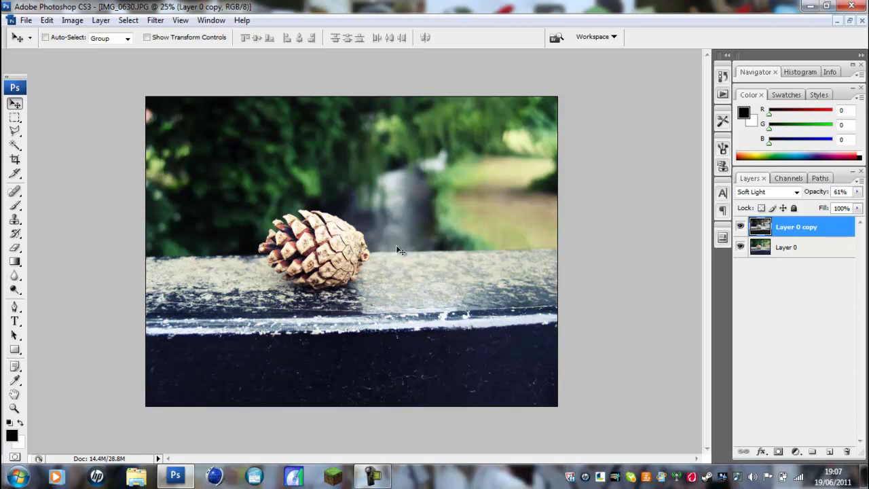
click(15, 117)
click(15, 105)
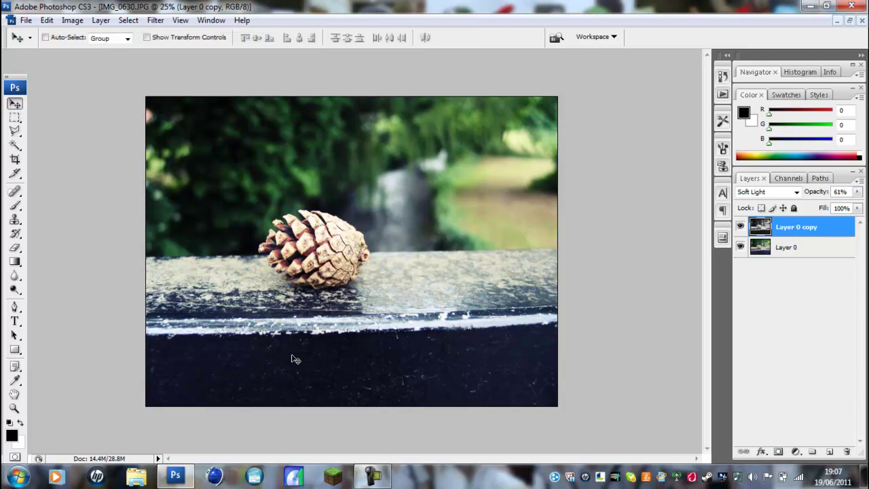